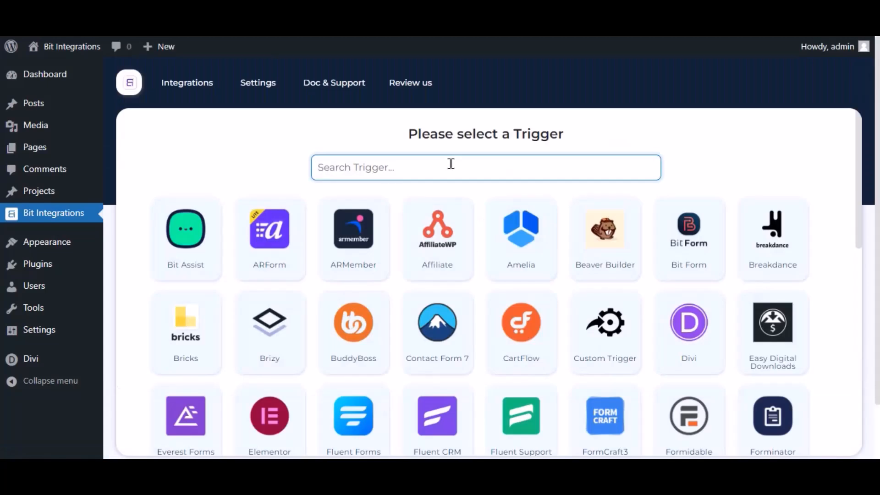
Step: Set Divi's Contact Form as the Bit Integrations trigger and continue to actions
click(450, 166)
text(divi)
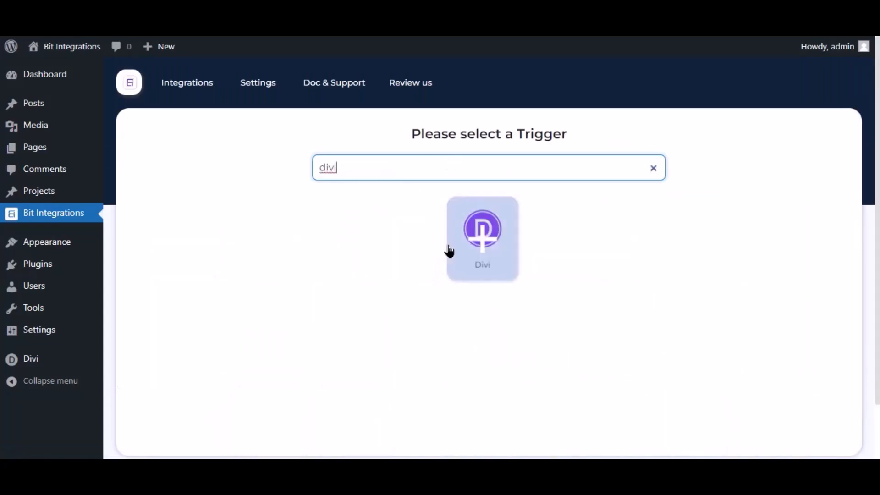
click(491, 259)
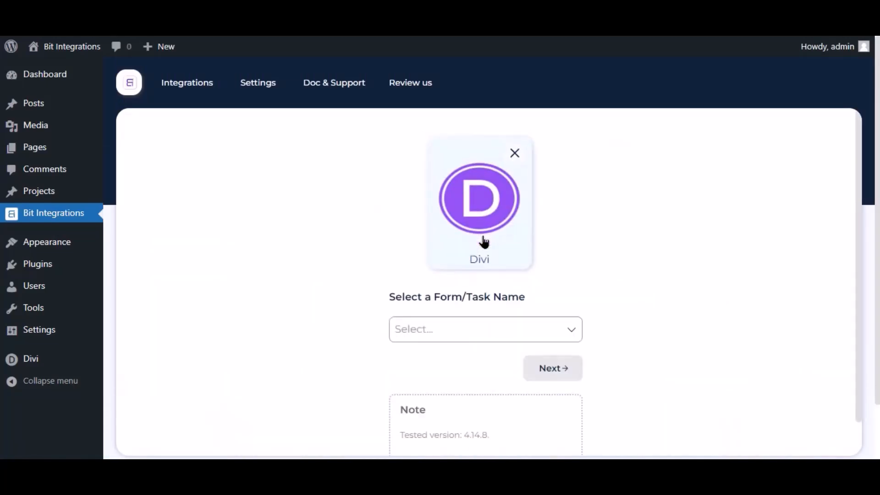
click(451, 332)
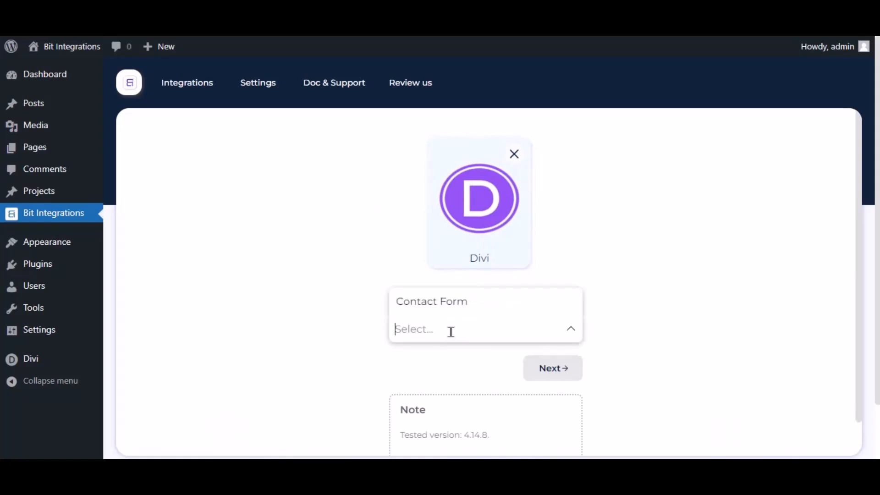
click(464, 305)
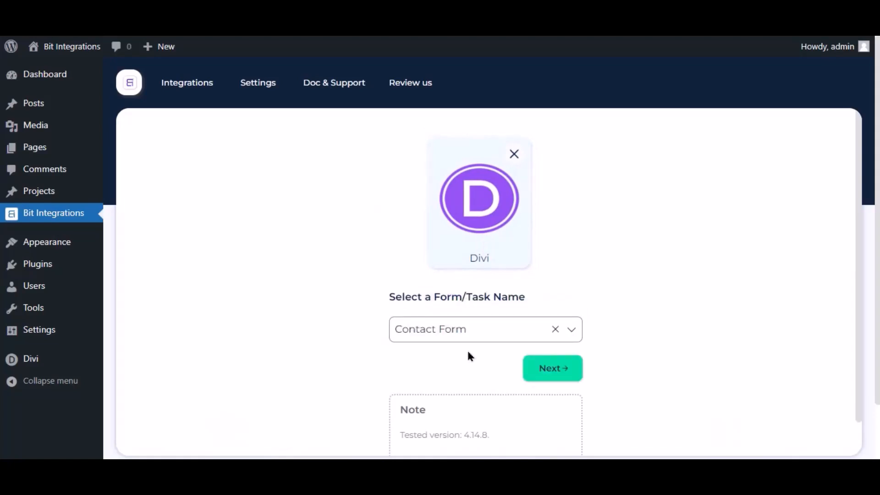
click(567, 368)
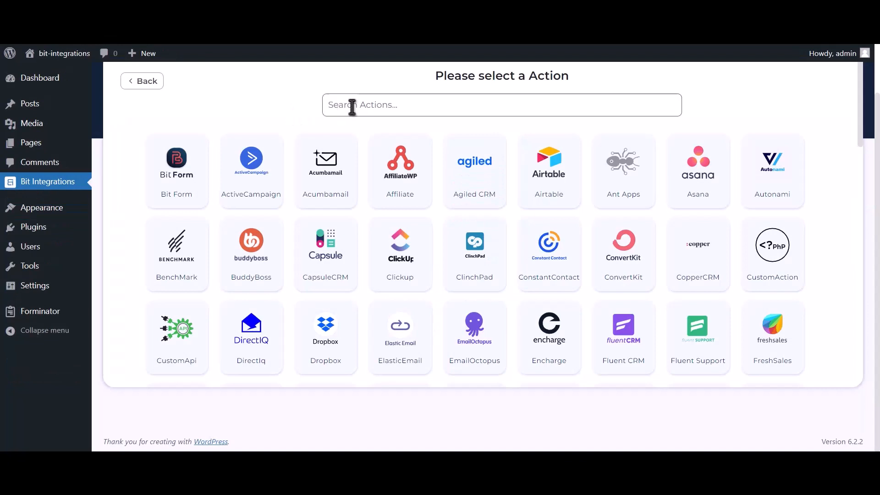
Step: Select Mailup as the action and note its Client id field
click(465, 95)
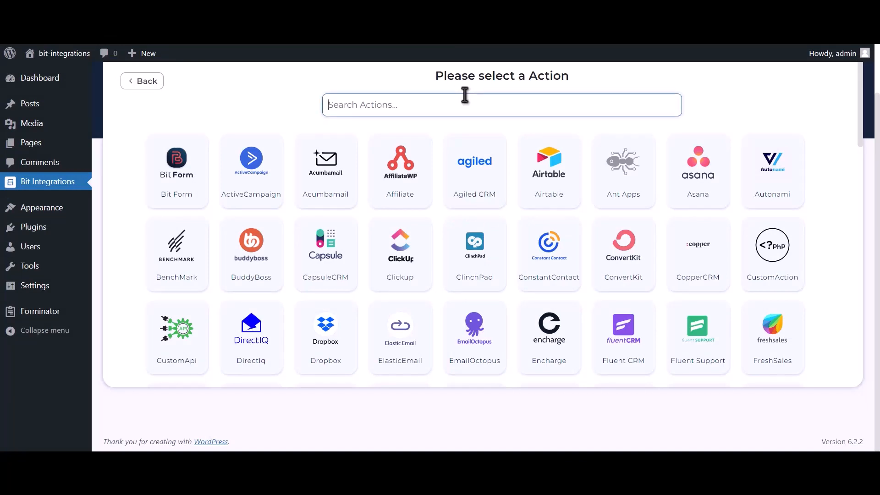
text(Mailup)
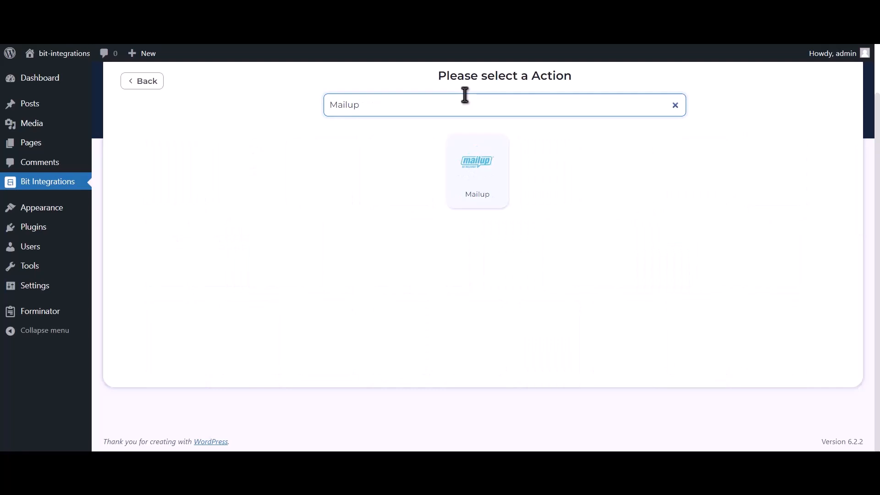
click(466, 186)
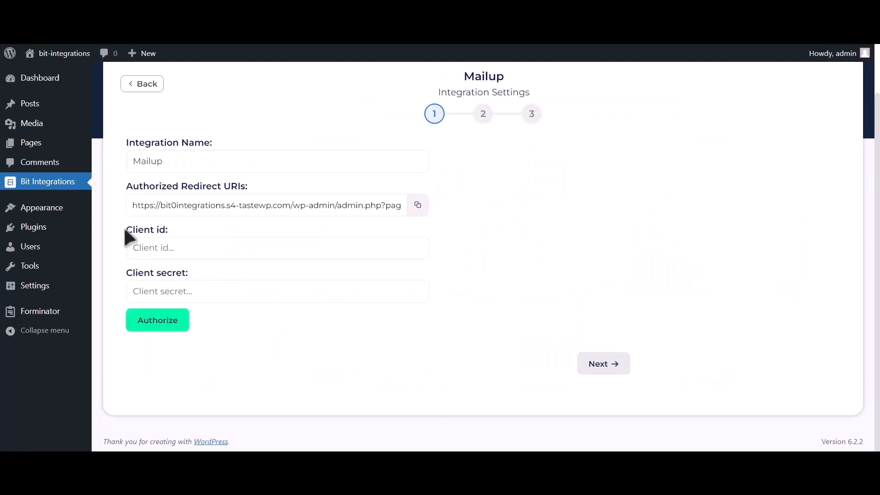
drag(125, 229, 171, 234)
Step: In MailUp, go to Settings > Advanced settings > Developer's corner and start a new API key
drag(126, 273, 186, 271)
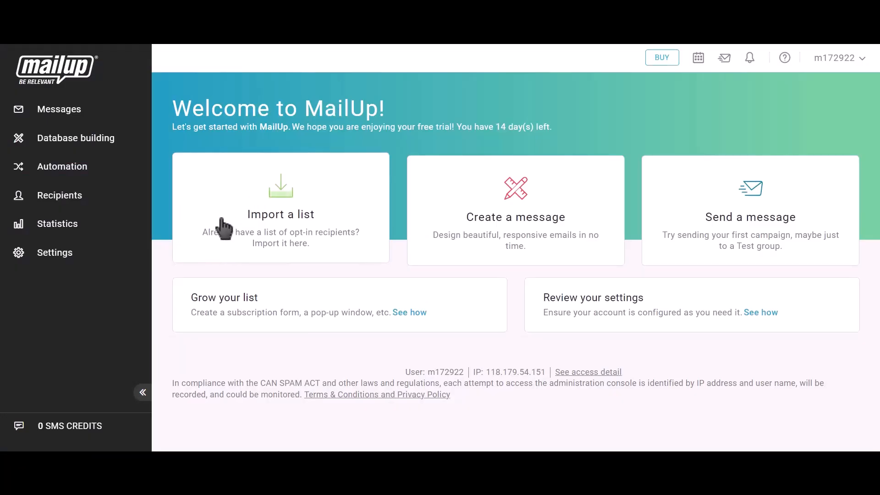
click(73, 257)
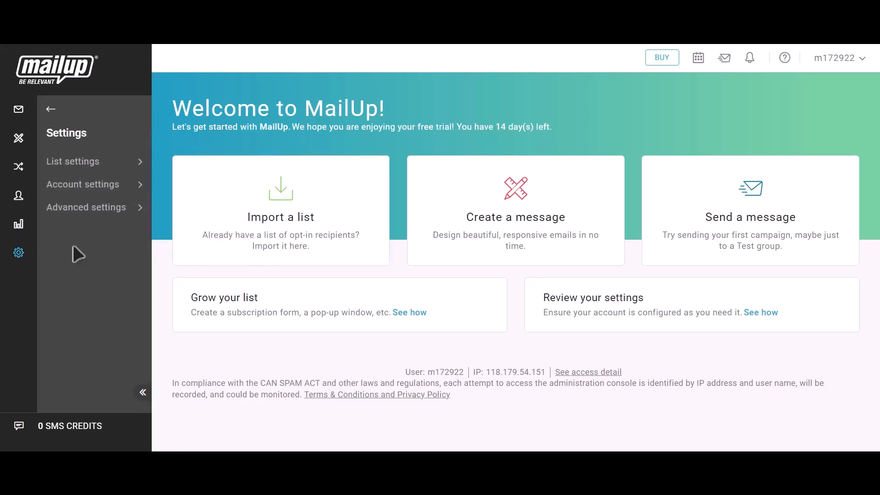
click(95, 212)
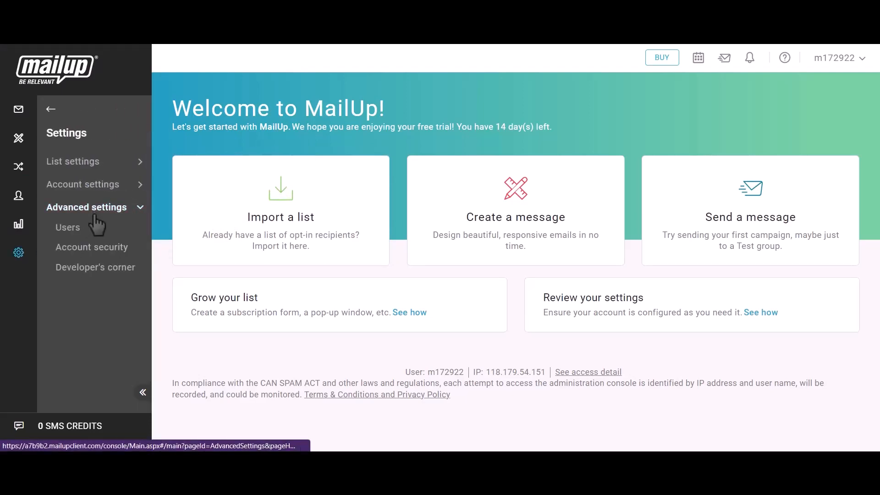
click(103, 273)
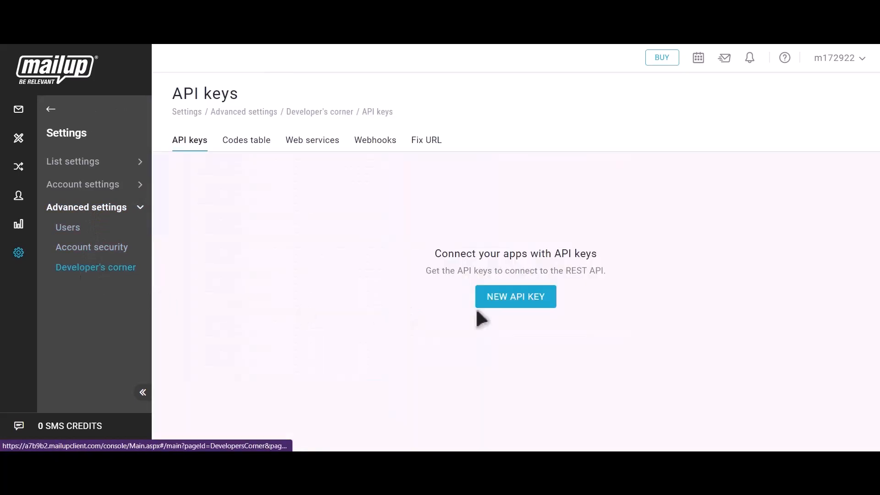
click(529, 304)
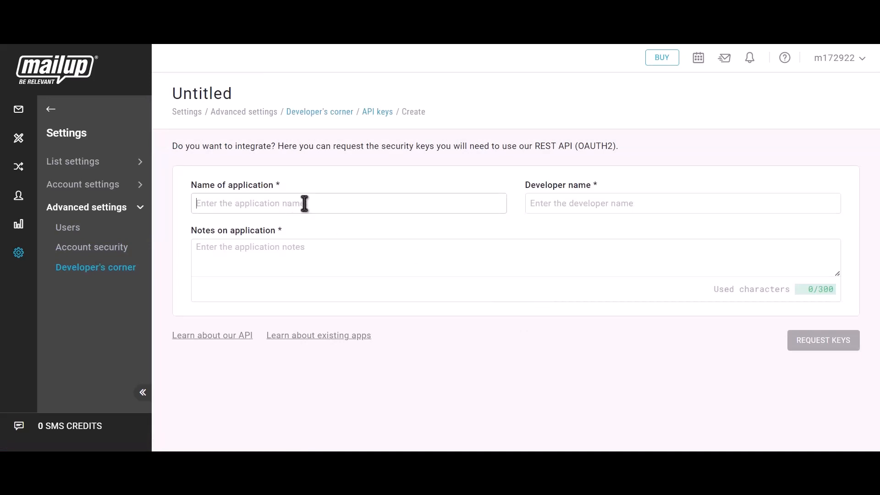
Step: Enter 'Bit Integrations' as the application name, developer name and notes
text(Bit In)
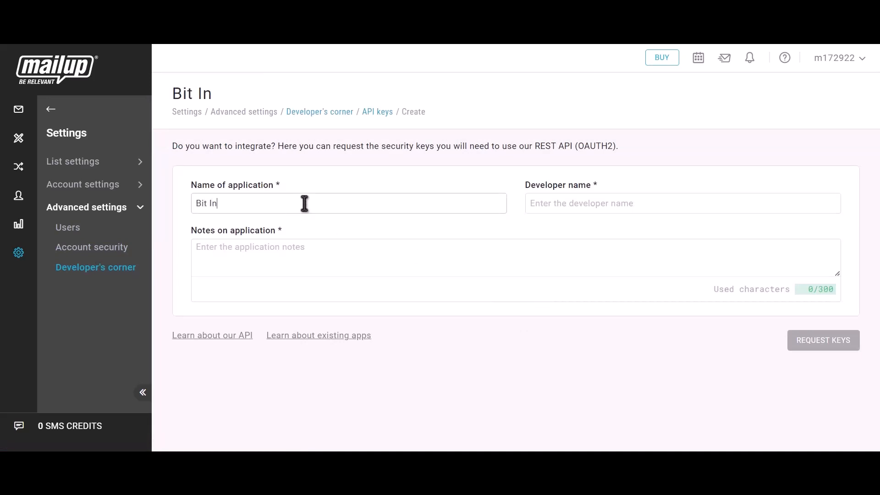
text(tegrations)
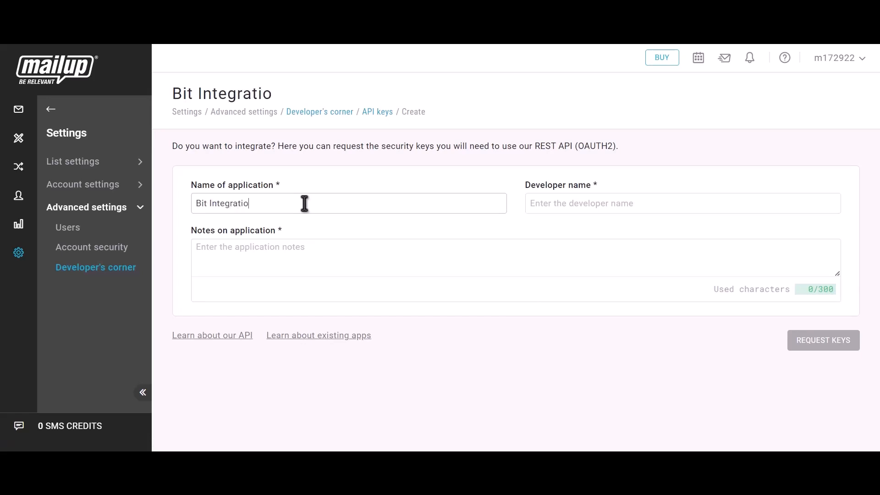
click(585, 207)
text(Bit)
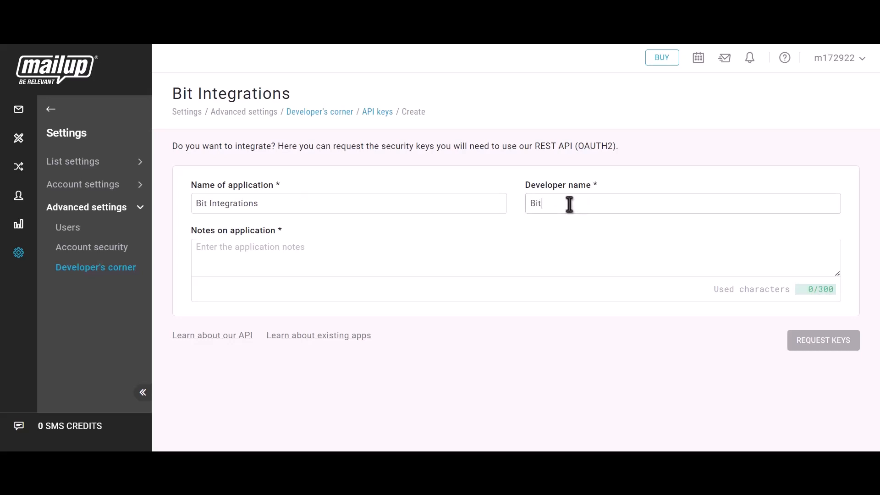
text( Integrations)
click(279, 263)
text(Bit i)
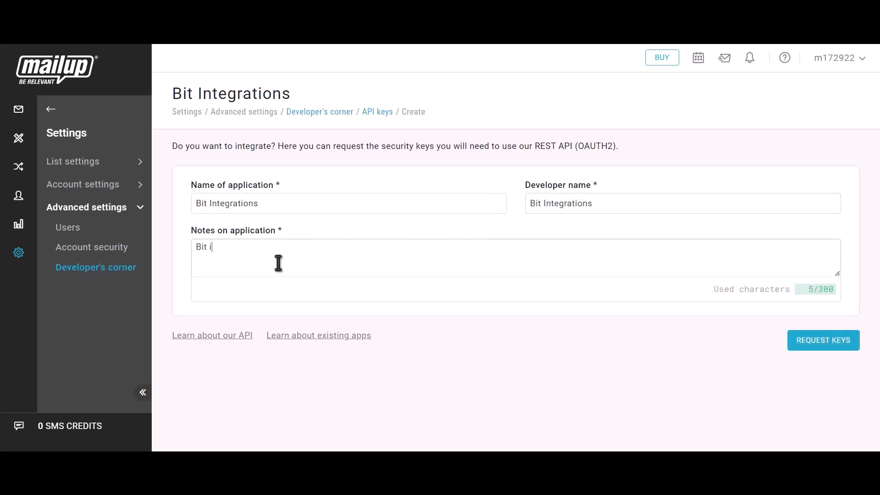
text(ntegrations)
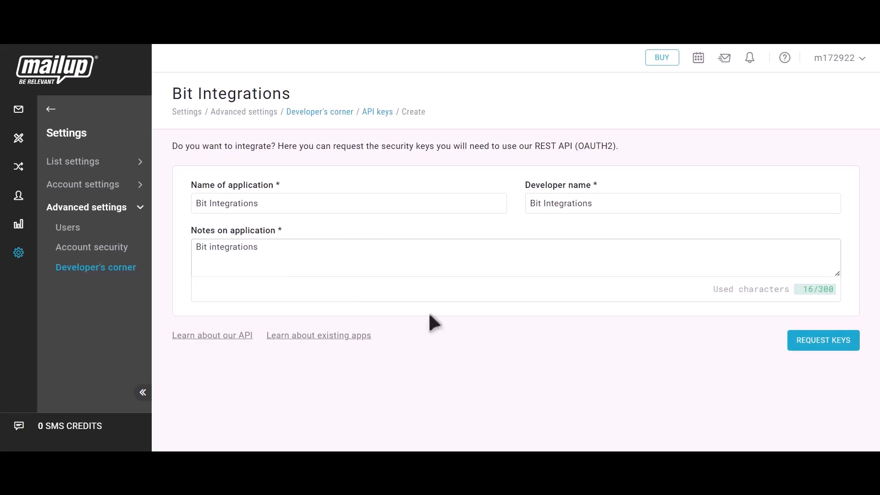
Step: Request the MailUp API keys and paste the Client ID into Bit Integrations' Client id field
click(834, 349)
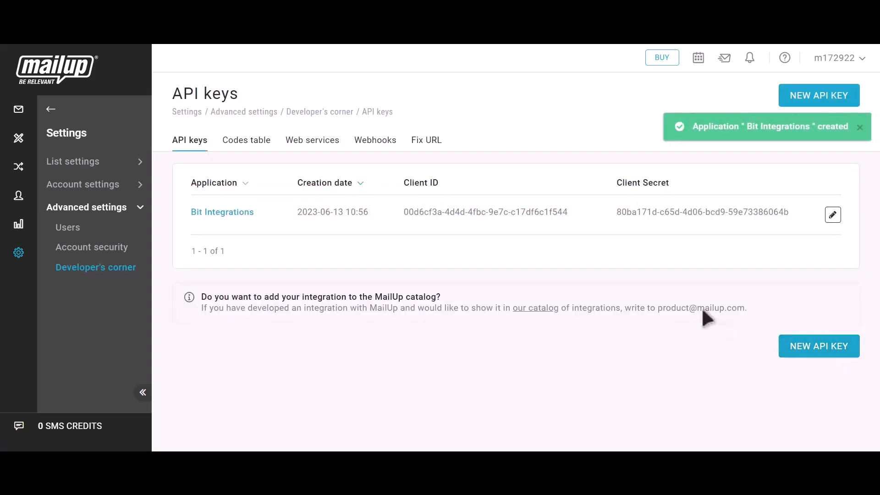
drag(404, 182, 442, 180)
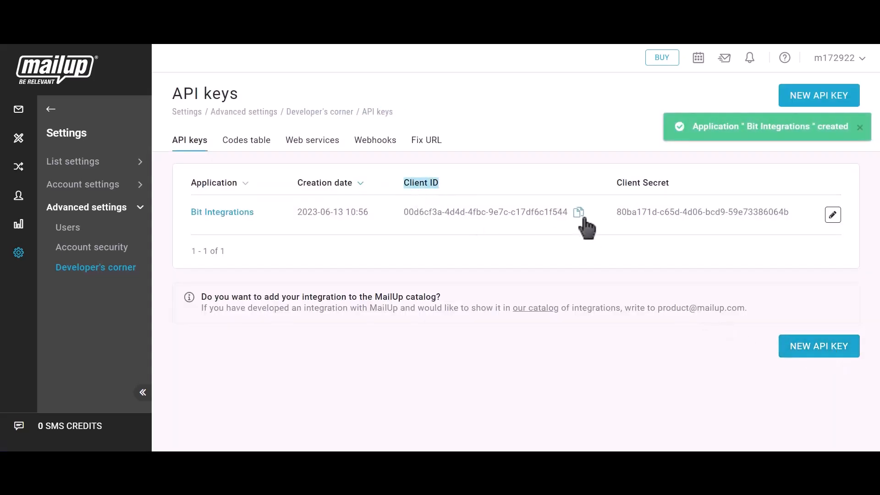
click(580, 214)
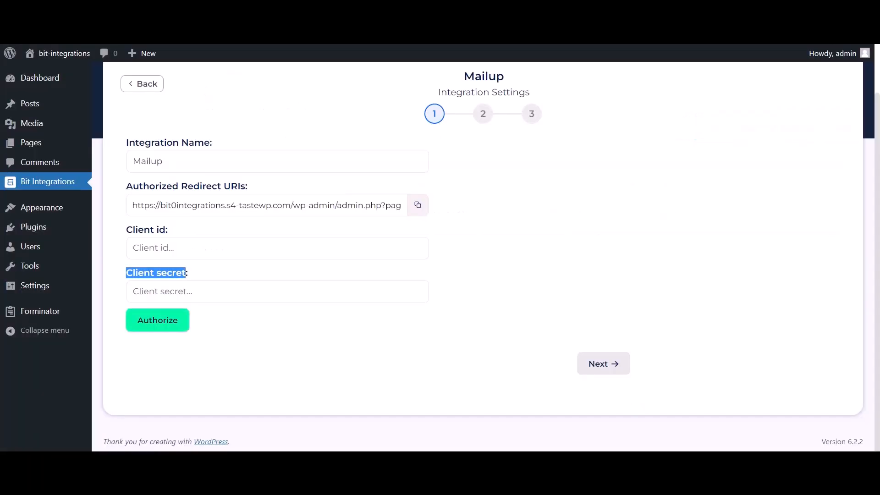
click(216, 253)
key(ctrl+v)
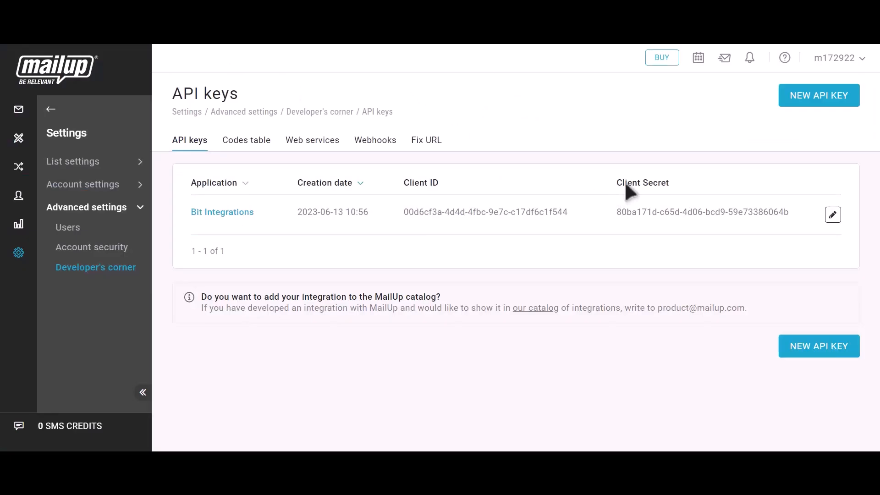
Step: Copy MailUp's Client Secret into the Bit Integrations Client secret field
drag(616, 183, 669, 184)
click(798, 212)
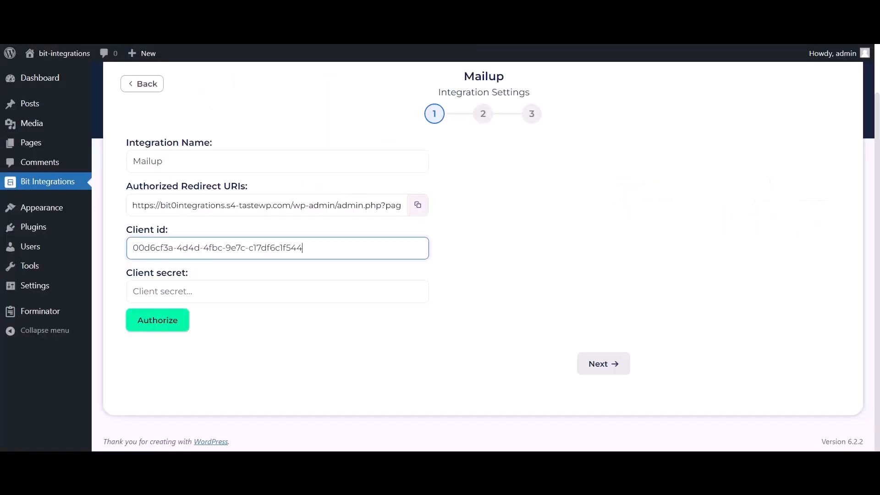
click(206, 297)
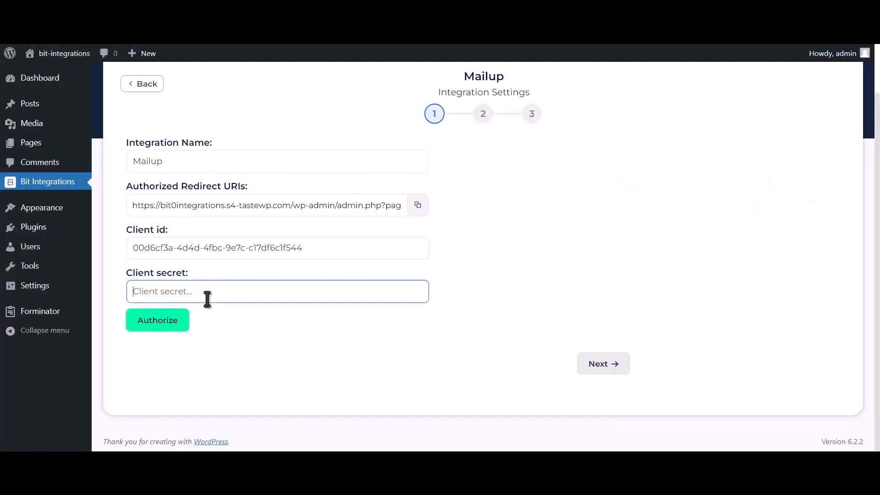
key(ctrl+v)
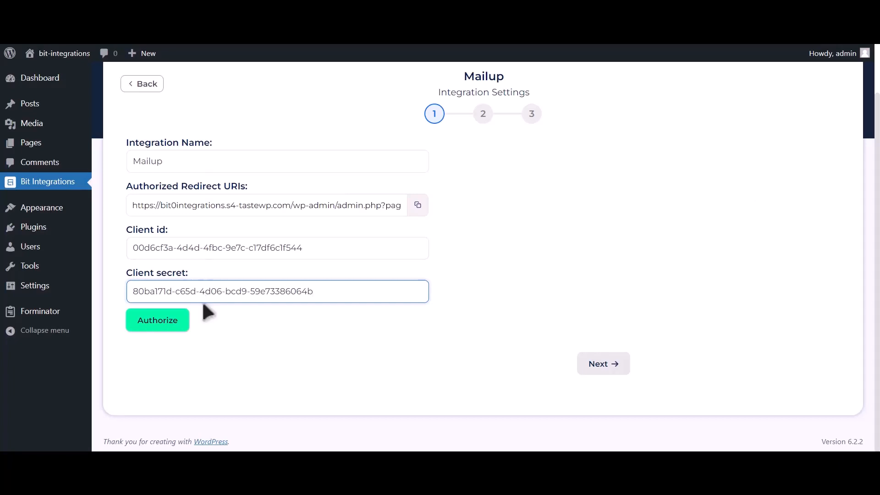
Step: Log in to MailUp with saved credentials, authorize Bit Integrations, and continue to list selection
click(159, 325)
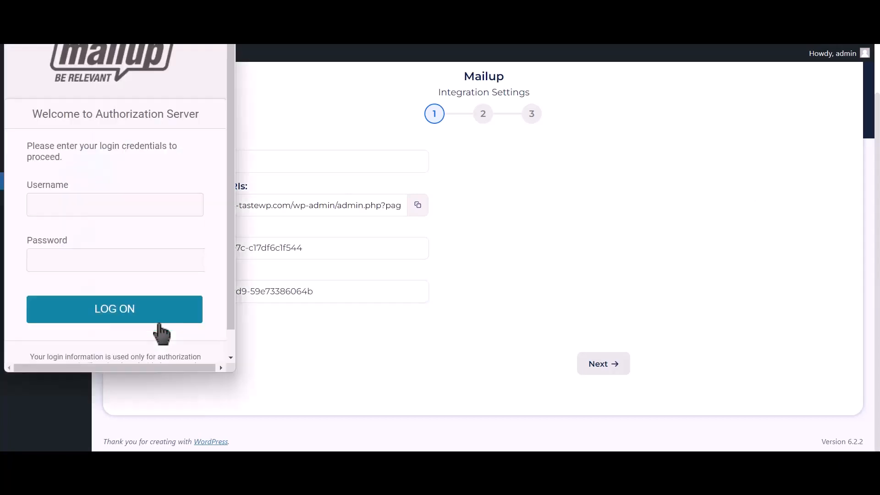
click(167, 205)
click(167, 235)
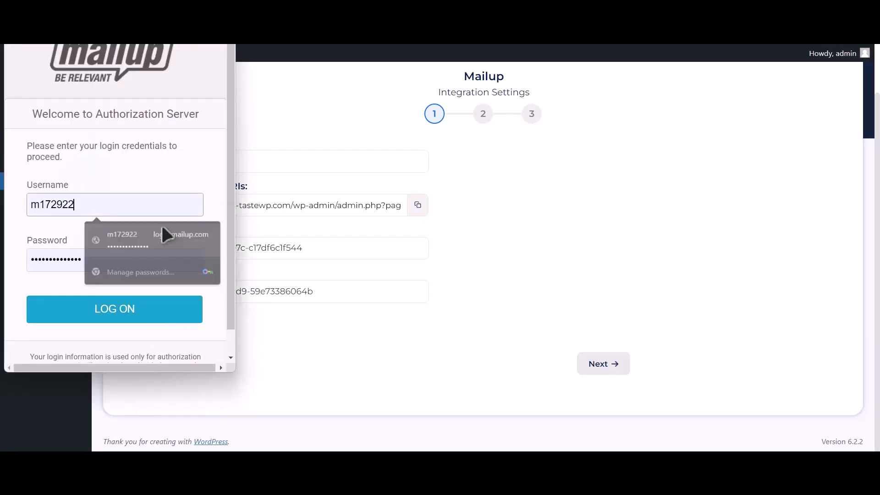
click(132, 318)
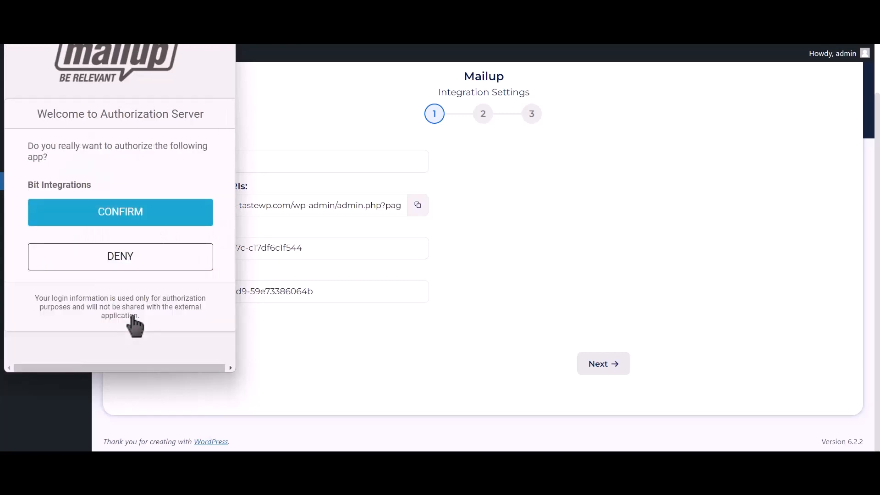
click(192, 214)
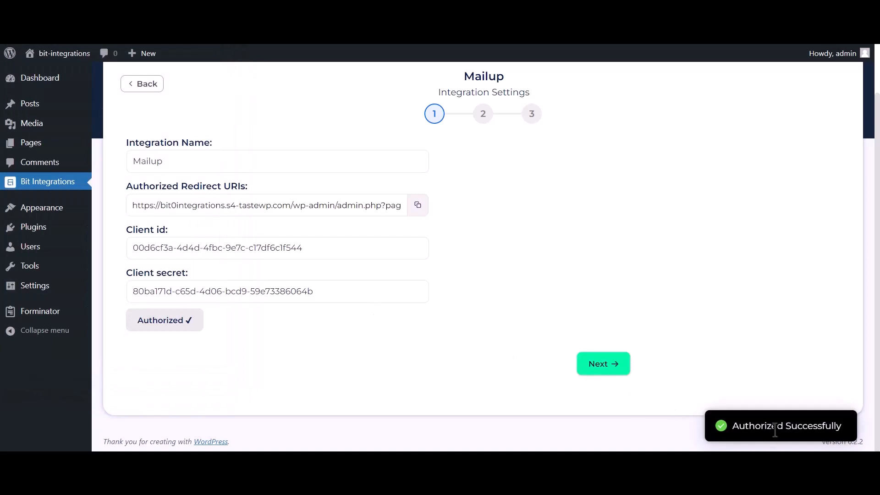
drag(734, 426, 848, 431)
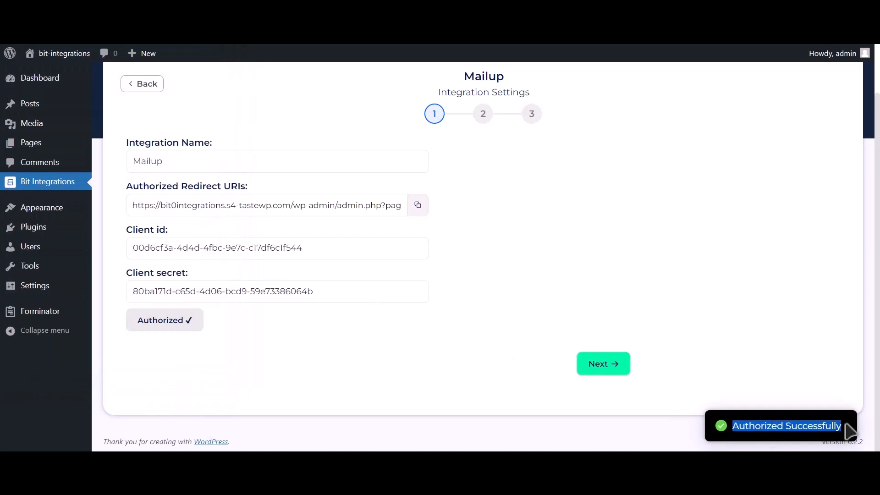
click(619, 372)
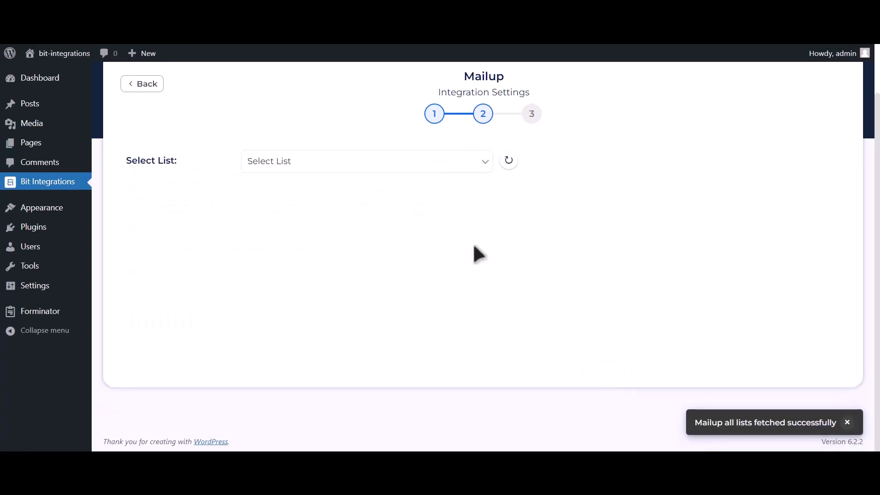
Step: Choose the News list and the TEST group for the Mailup action
click(361, 166)
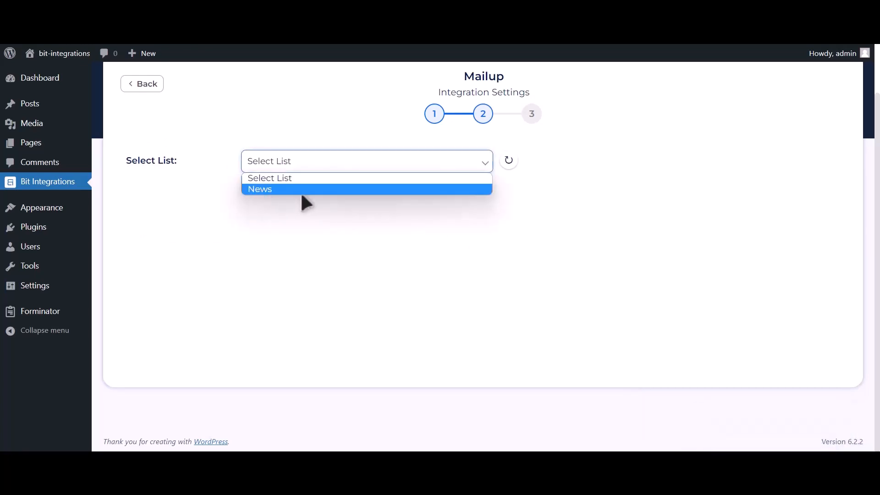
click(321, 193)
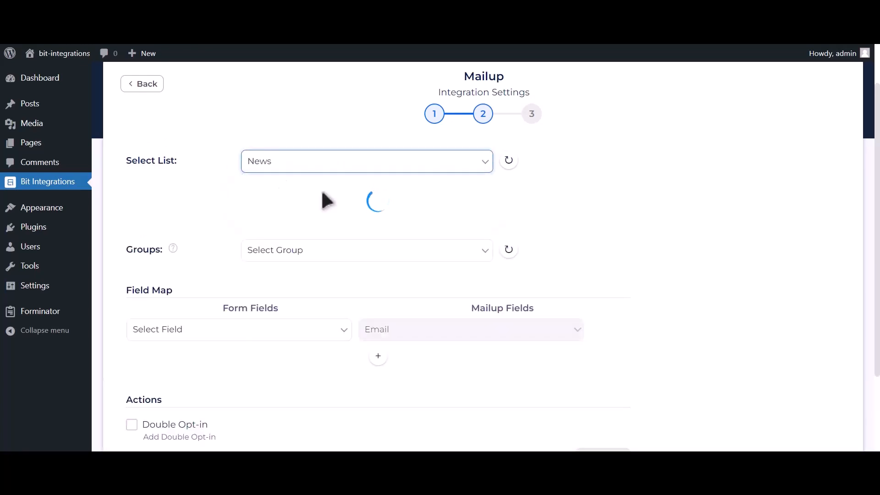
click(362, 195)
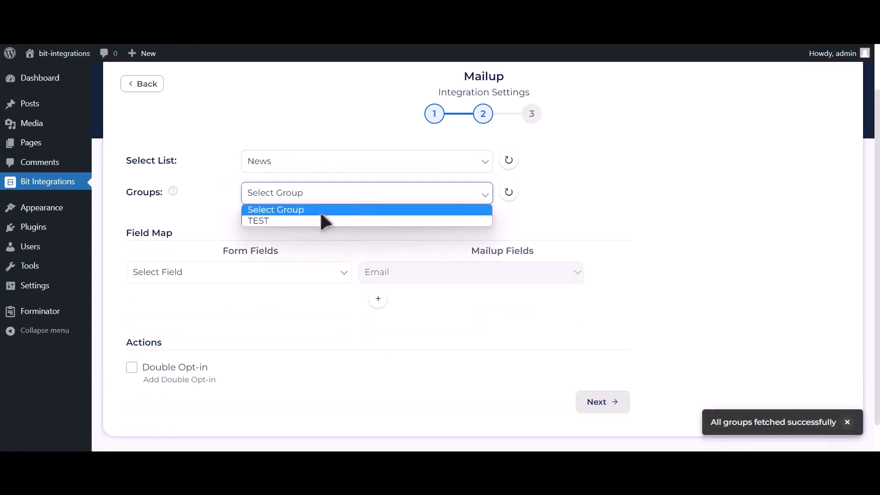
click(323, 221)
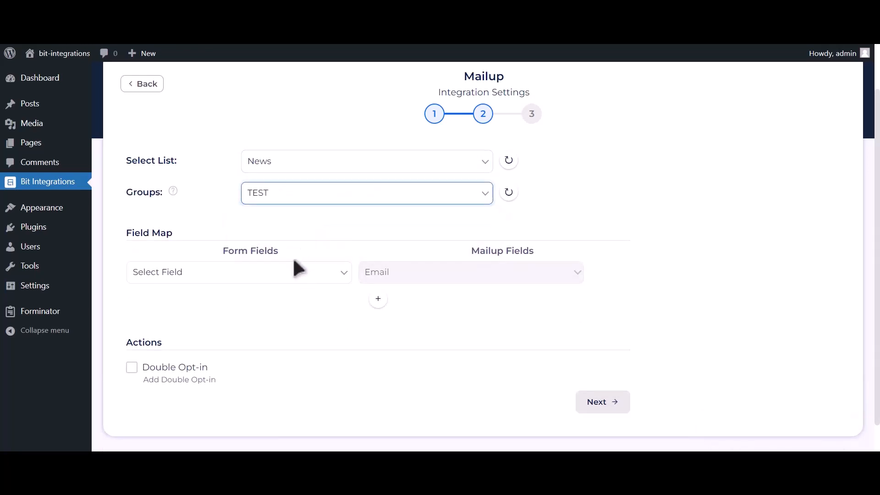
Step: Map Email Address-1 to the MailUp email and Name-1 to Last Name
click(252, 273)
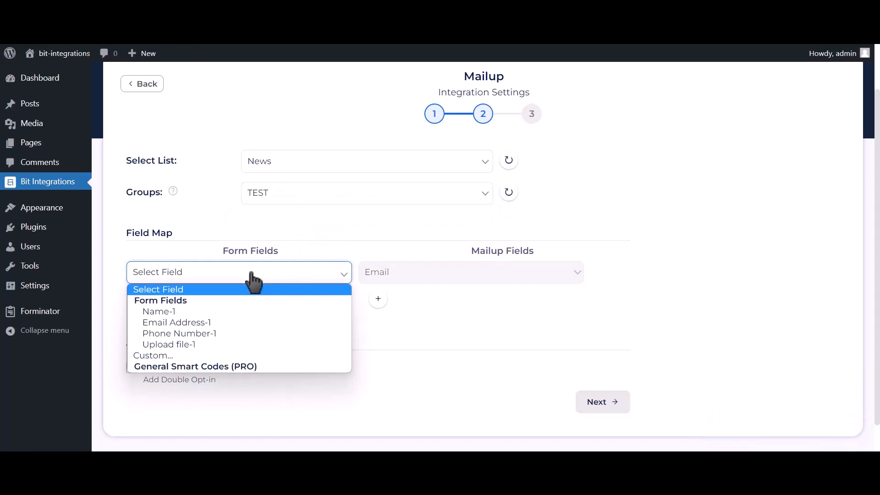
click(225, 323)
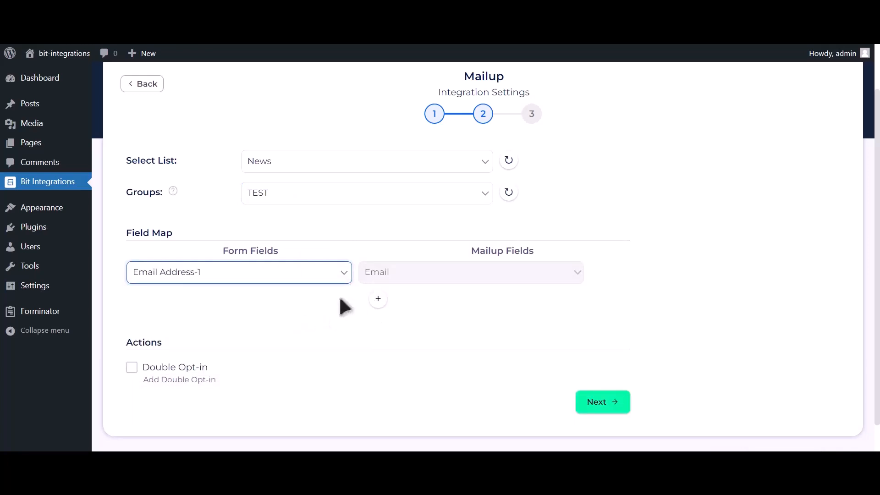
scroll(362, 298, down, 1)
click(378, 268)
click(302, 274)
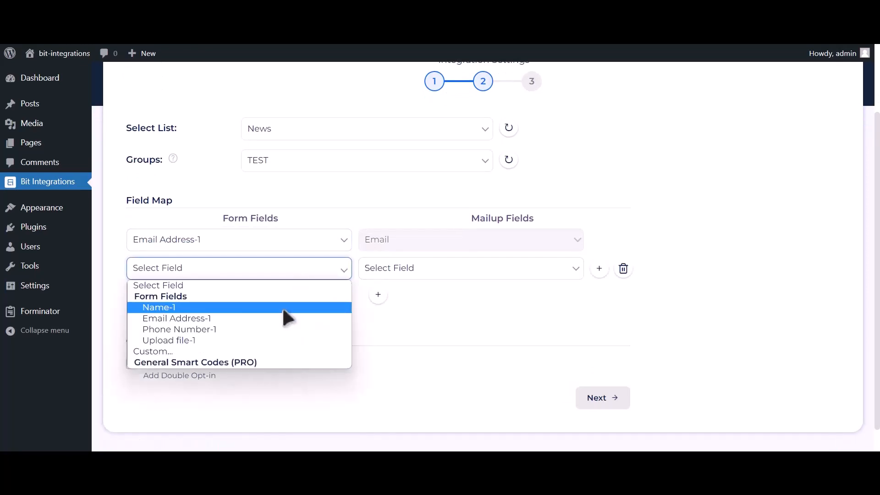
click(282, 307)
click(403, 272)
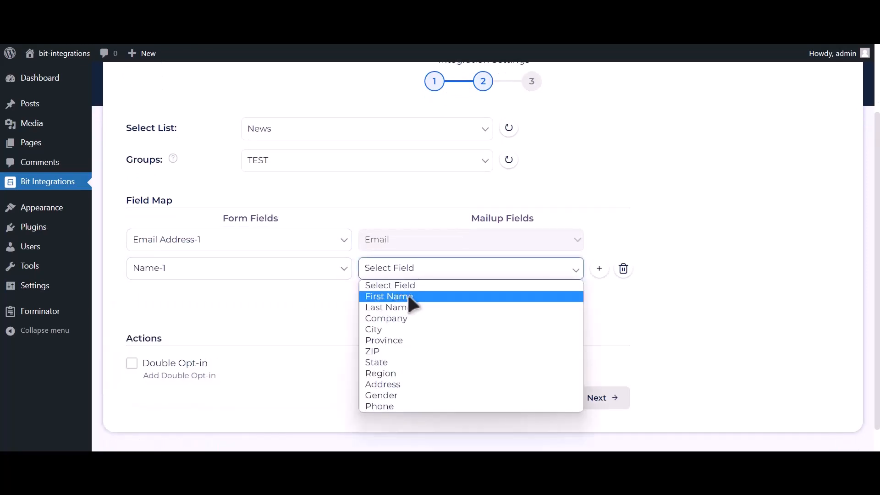
click(403, 307)
Step: Map Phone Number-1 to Phone and save the finished integration
click(378, 295)
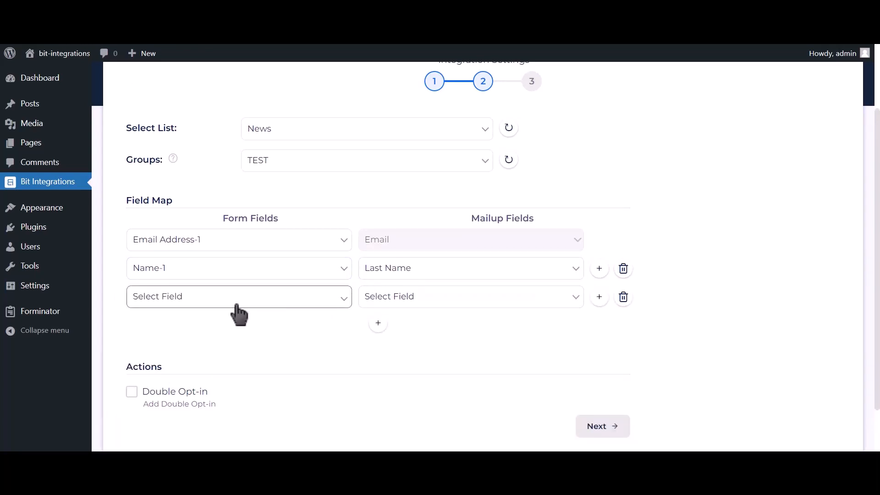
click(239, 315)
click(206, 351)
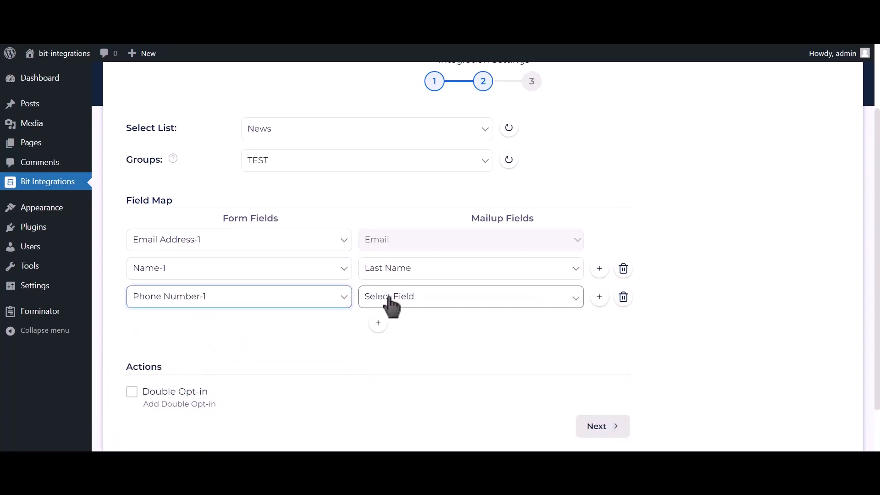
click(389, 297)
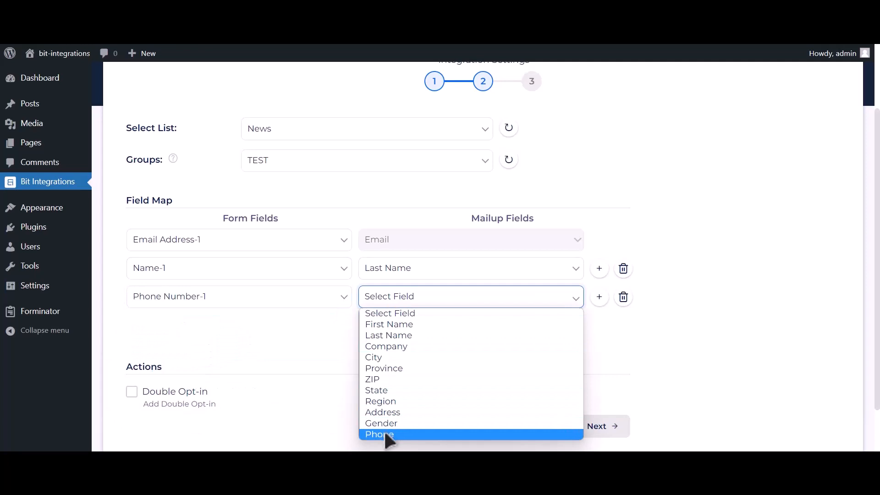
click(385, 435)
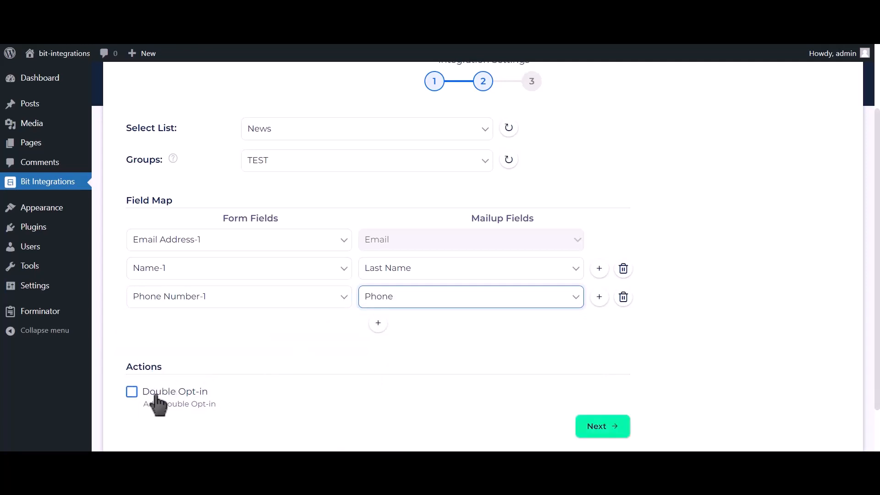
click(612, 428)
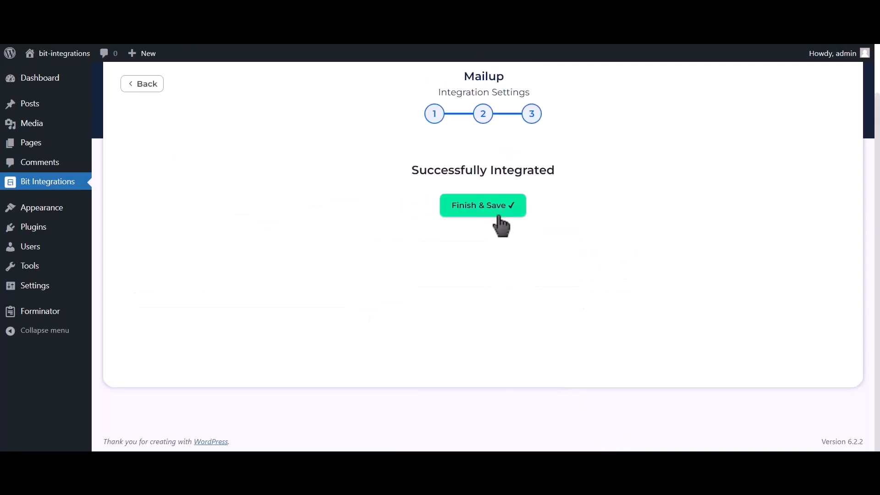
click(501, 224)
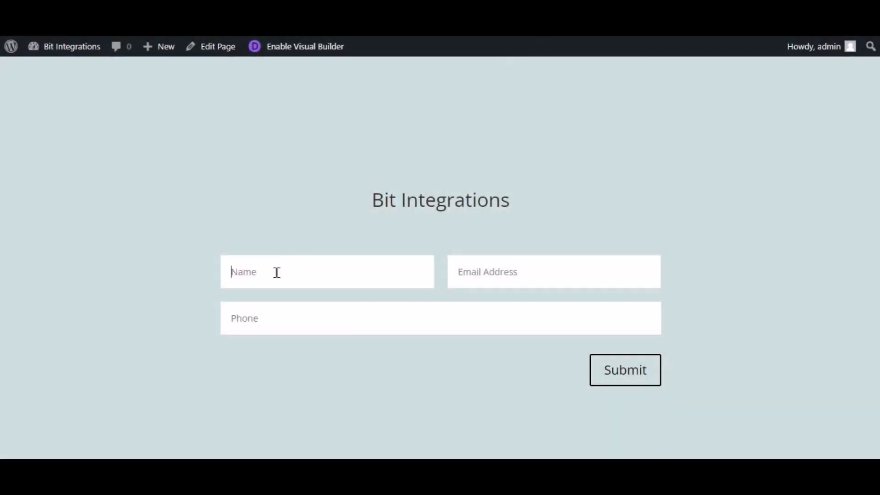
Step: Submit the Divi form with name 'Bit Integration', a support email address and a phone number
text(Bit Integrations)
key(Tab)
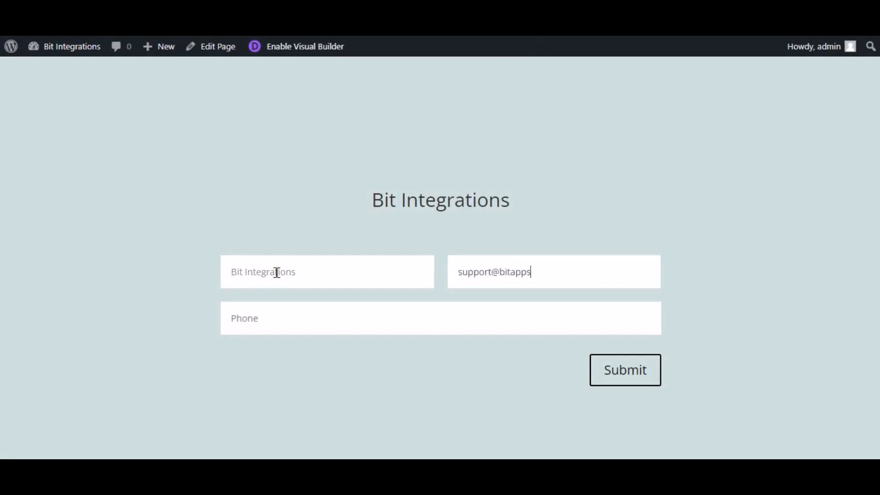
key(Tab)
text(445)
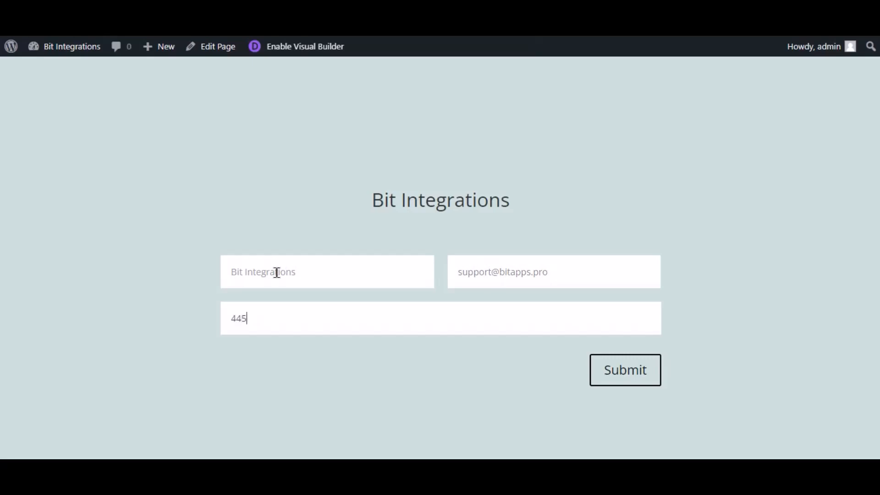
text(5)
key(BackSpace)
key(BackSpace)
key(BackSpace)
key(BackSpace)
text(444555666)
click(640, 380)
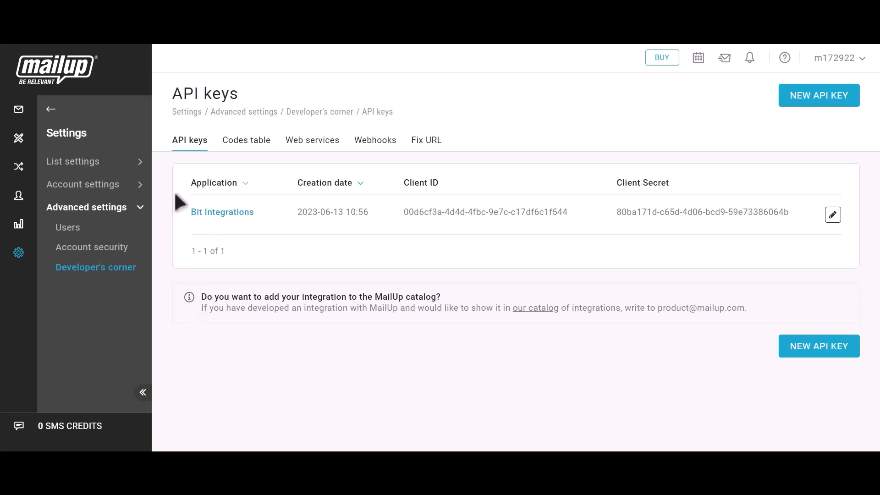
Step: Open MailUp's Recipients > Email list and check the new subscriber's email and last name
click(48, 109)
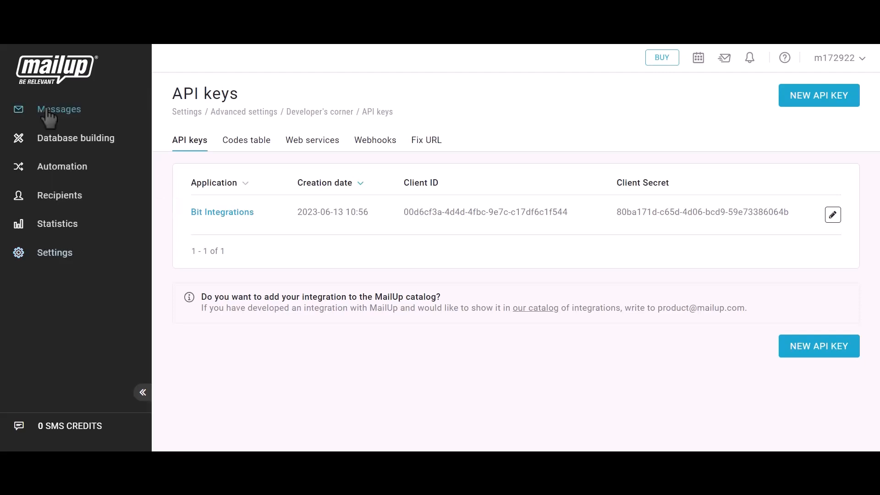
click(54, 196)
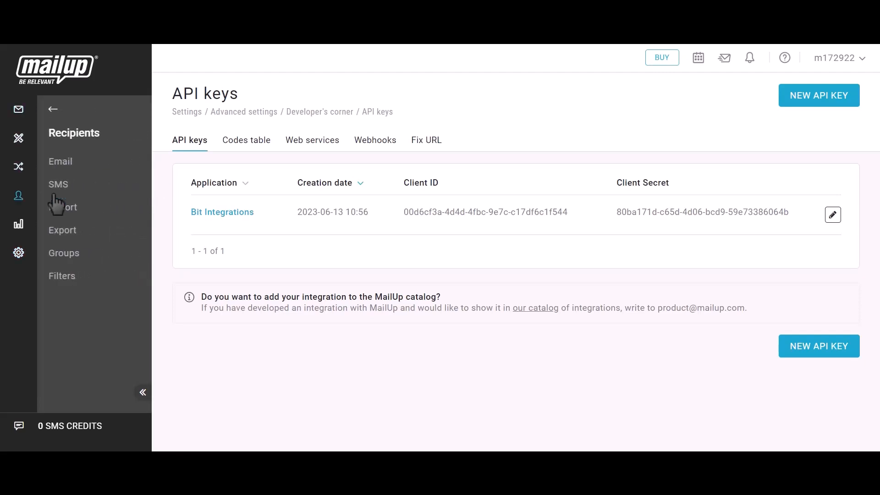
click(63, 165)
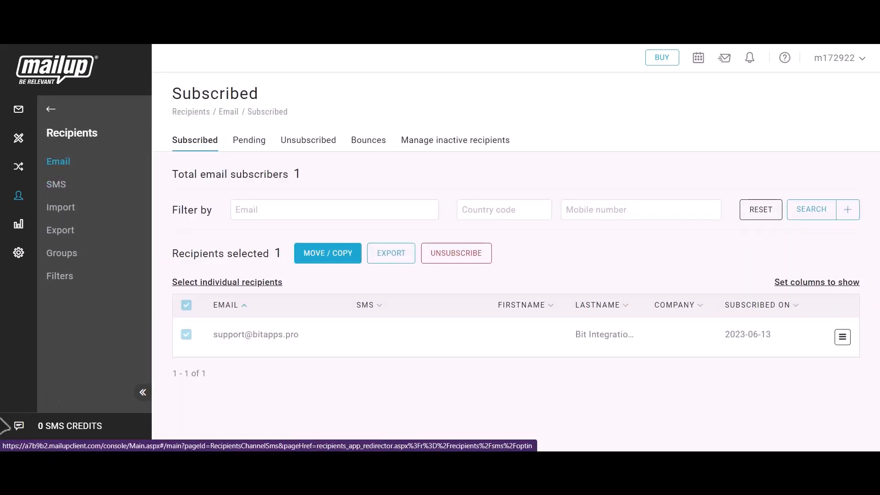
drag(210, 335, 304, 333)
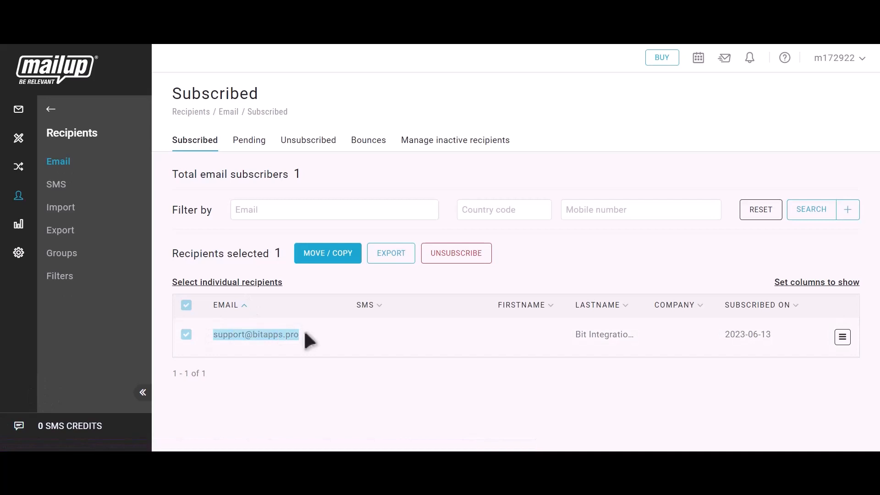
drag(572, 334, 639, 336)
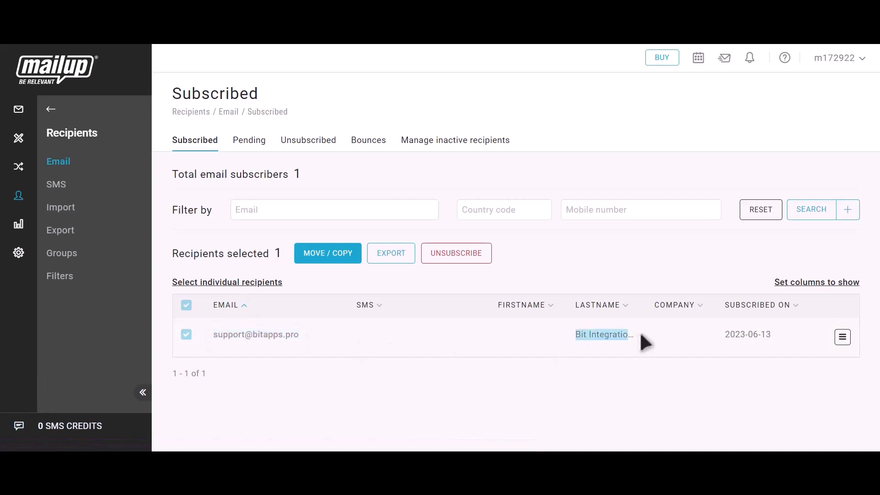
click(640, 335)
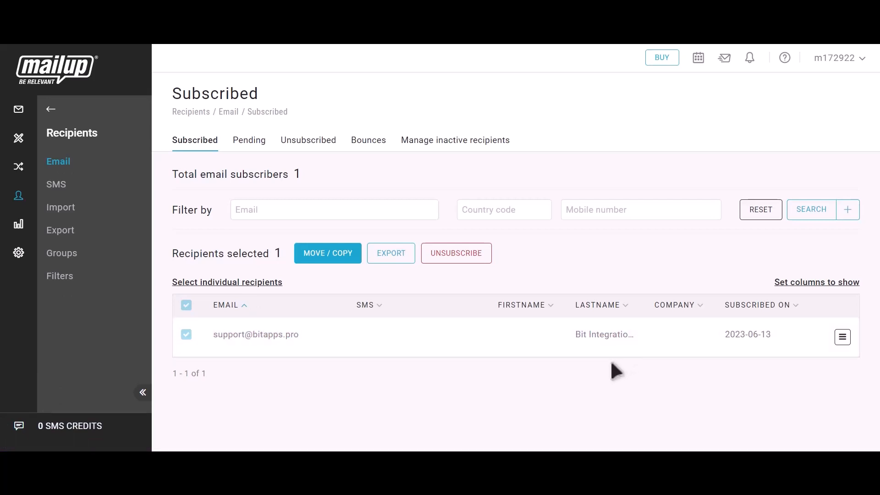